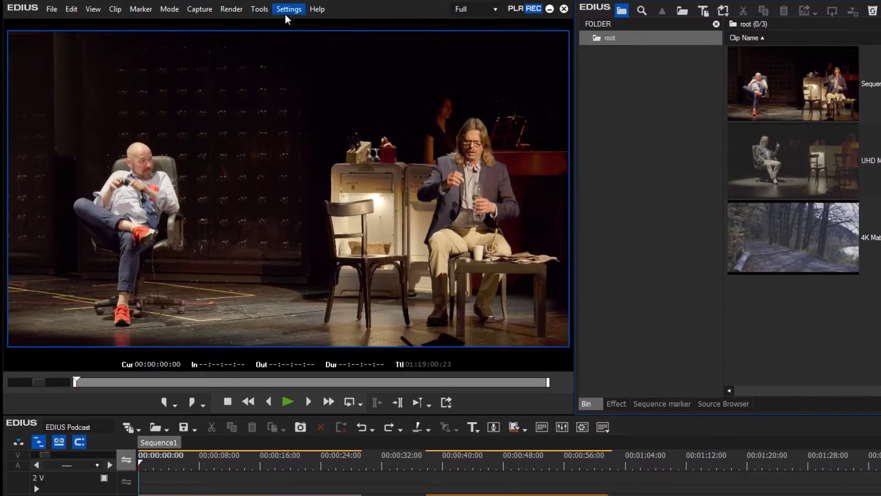
# - Review the project settings and close them without changes
pyautogui.click(286, 11)
pyautogui.click(315, 61)
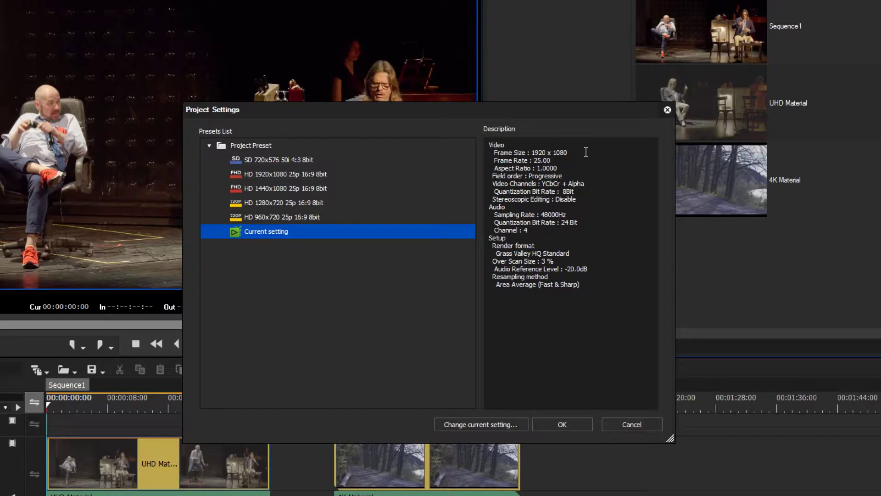
pyautogui.click(625, 425)
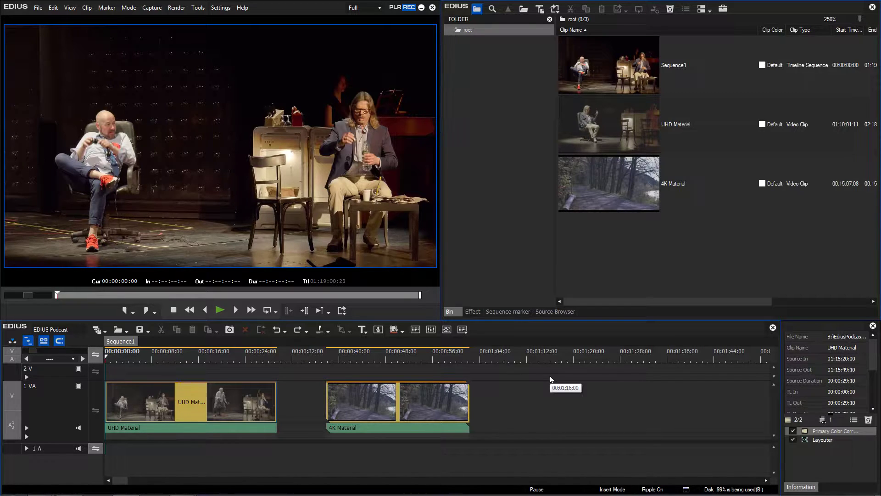
# - Inspect the UHD Material clip's Layouter settings and close them
pyautogui.click(240, 401)
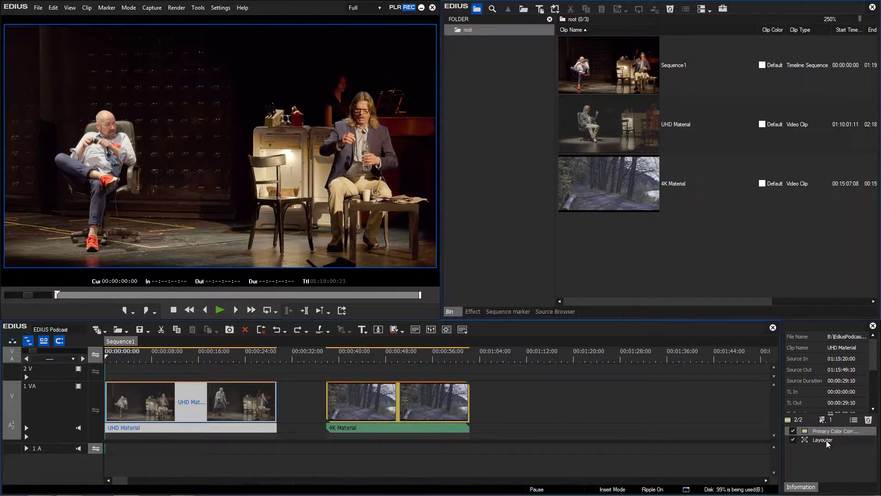
pyautogui.doubleClick(827, 440)
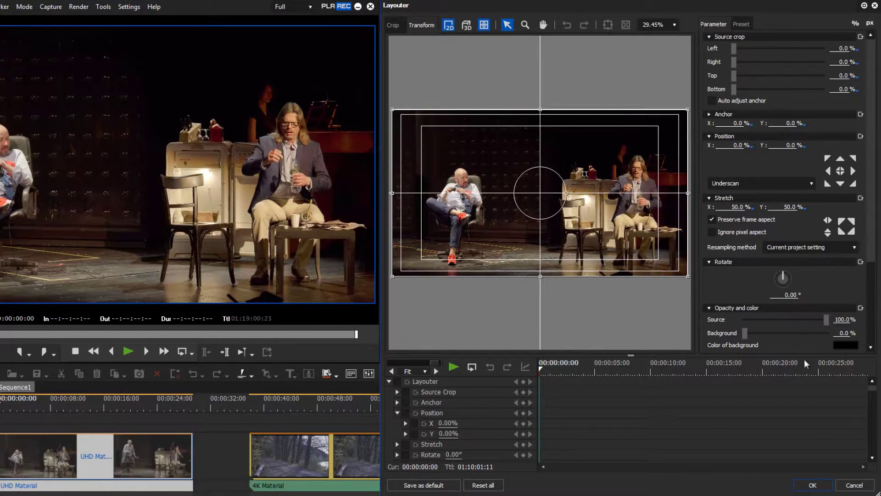
pyautogui.click(820, 481)
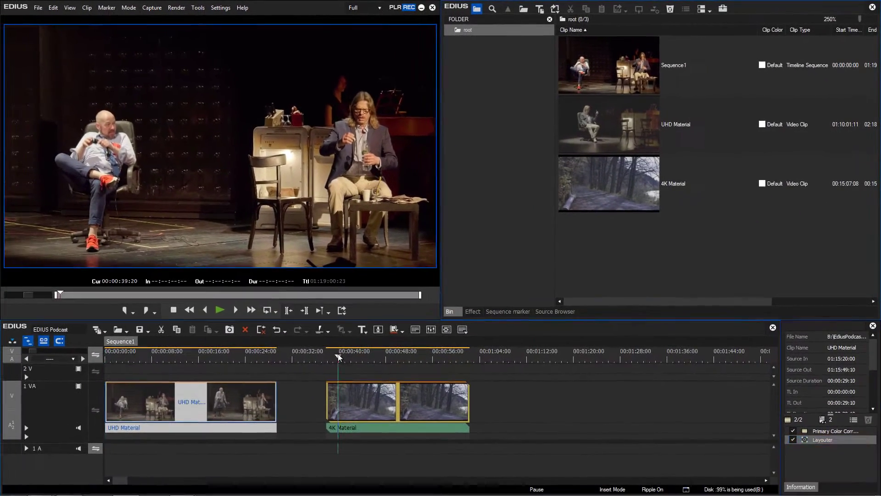
# - Stretch the 4K Material clip to 50% in Layouter and apply it
pyautogui.click(360, 393)
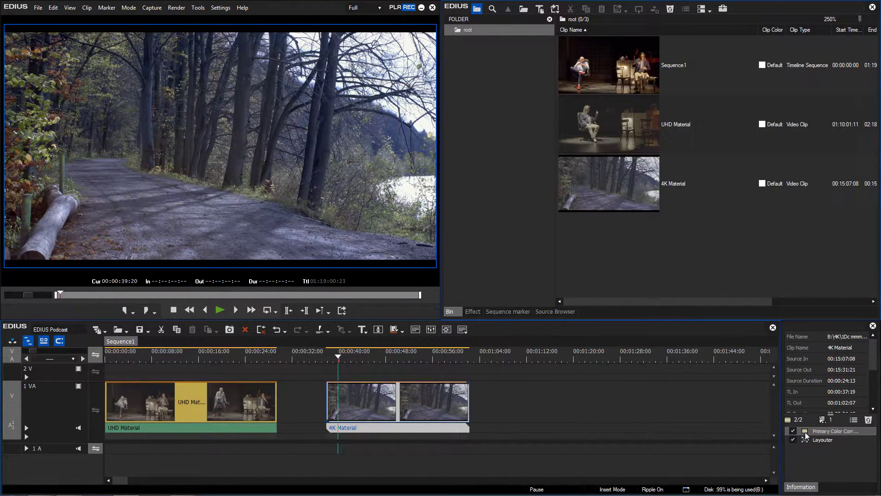
pyautogui.click(820, 444)
pyautogui.doubleClick(819, 443)
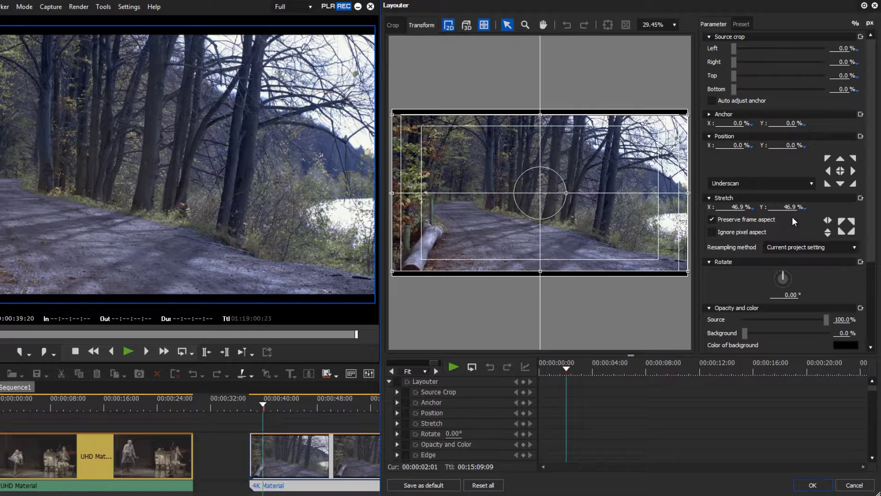
pyautogui.doubleClick(726, 207)
pyautogui.write('50')
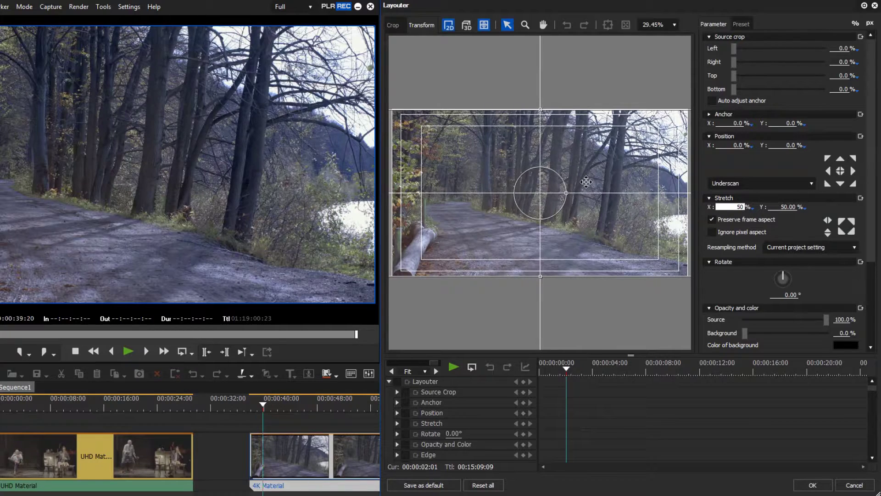
pyautogui.moveTo(605, 176)
pyautogui.mouseDown()
pyautogui.moveTo(594, 177)
pyautogui.moveTo(605, 178)
pyautogui.mouseUp()
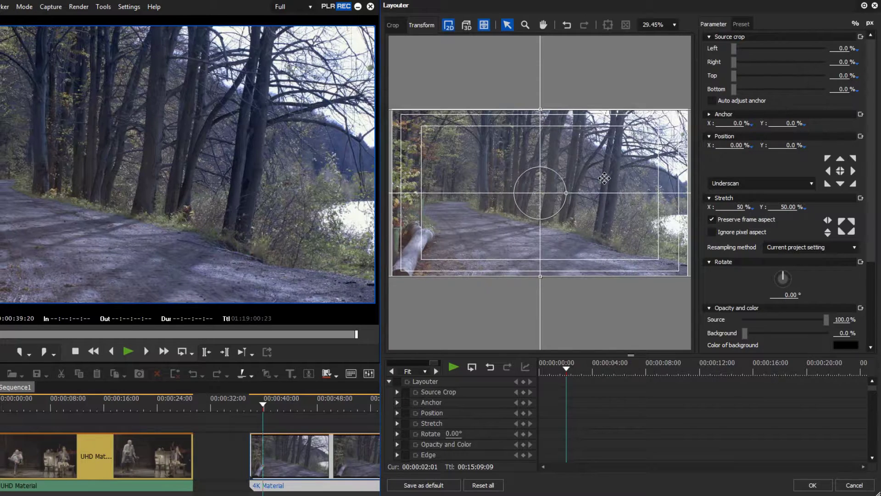
pyautogui.click(826, 486)
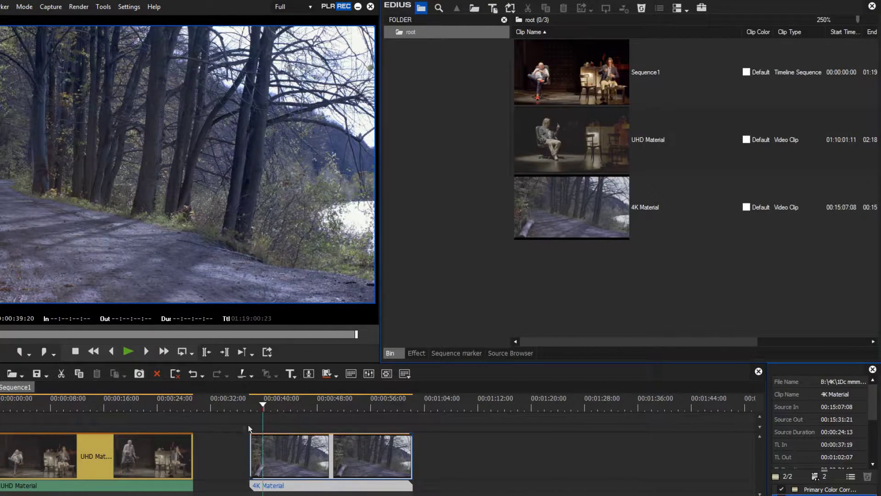
# - Enlarge the UHD clip to 75% in Layouter, shift it left, then reset all
pyautogui.click(23, 407)
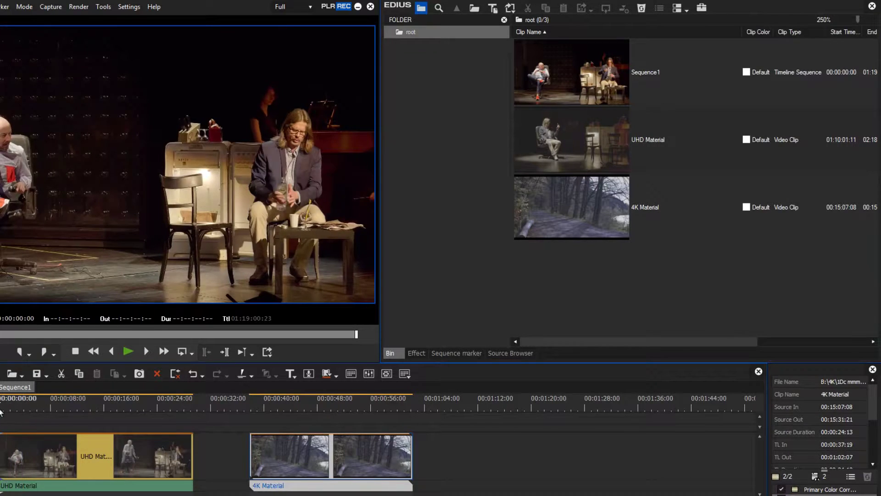
pyautogui.click(37, 455)
pyautogui.doubleClick(809, 489)
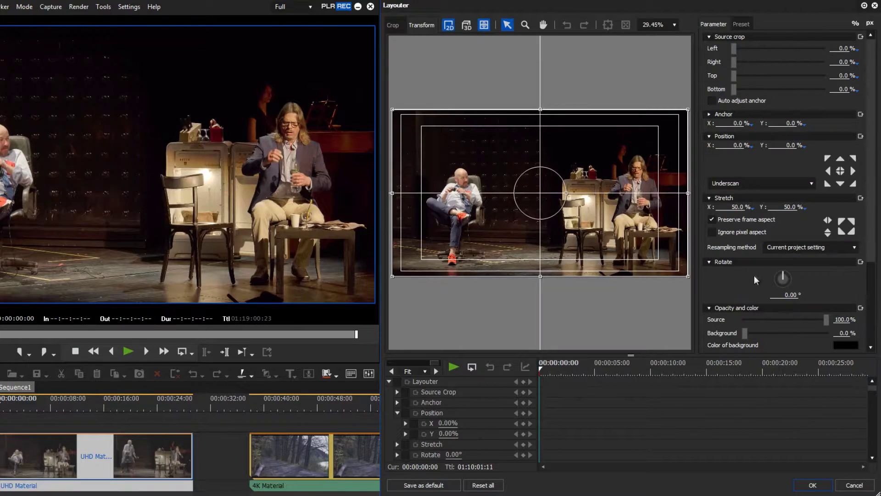
pyautogui.doubleClick(737, 207)
pyautogui.write('1')
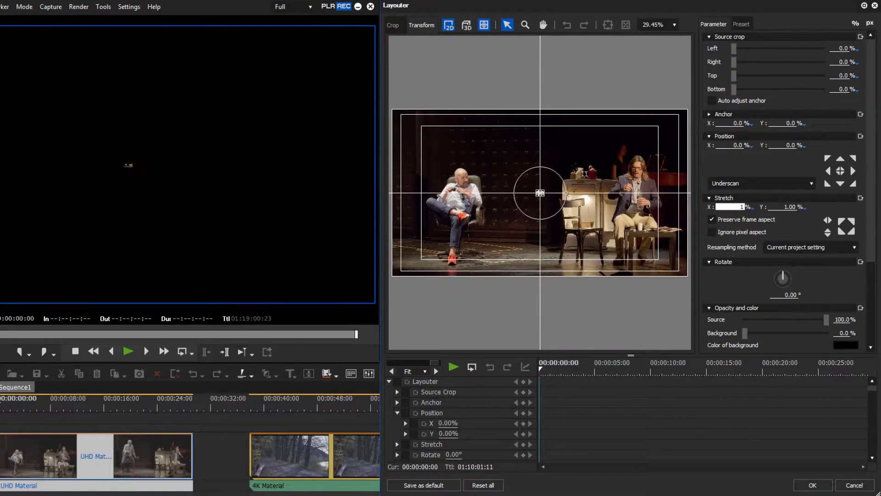
pyautogui.write('00')
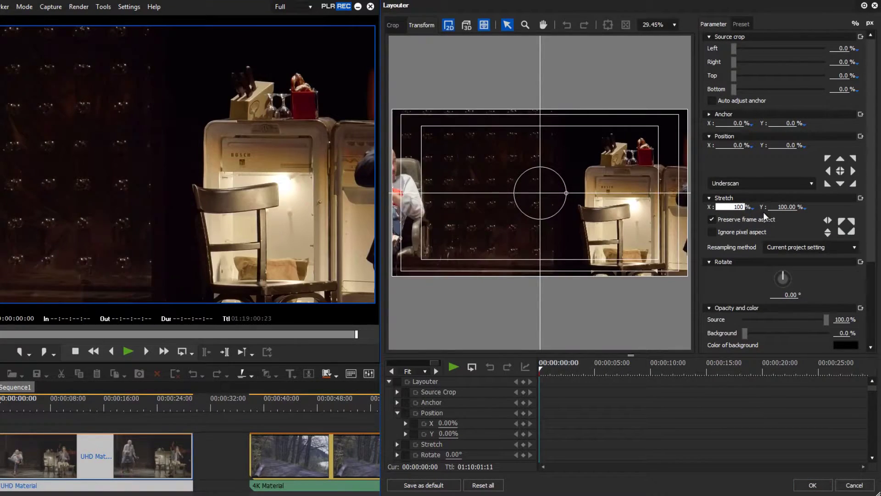
pyautogui.press('Return')
pyautogui.scroll(-1, 646, 202)
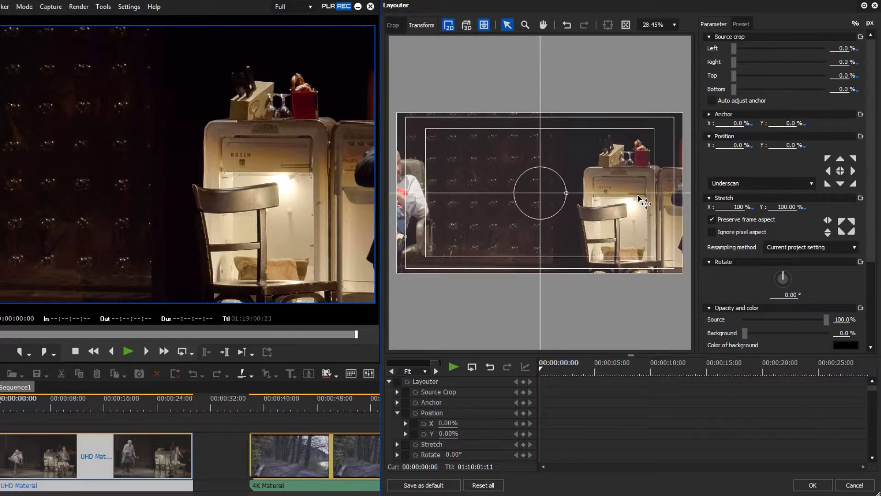
pyautogui.scroll(-2, 645, 202)
pyautogui.scroll(-2, 645, 202)
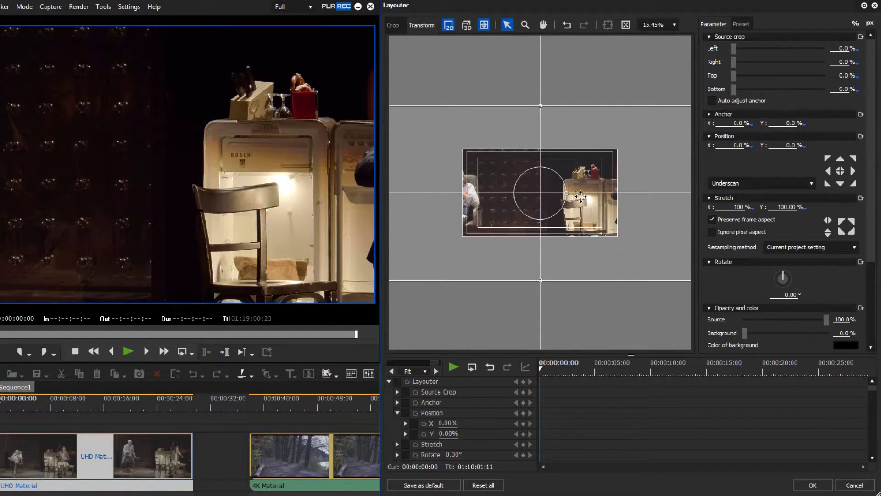
pyautogui.moveTo(600, 199)
pyautogui.mouseDown()
pyautogui.moveTo(642, 201)
pyautogui.moveTo(449, 196)
pyautogui.mouseUp()
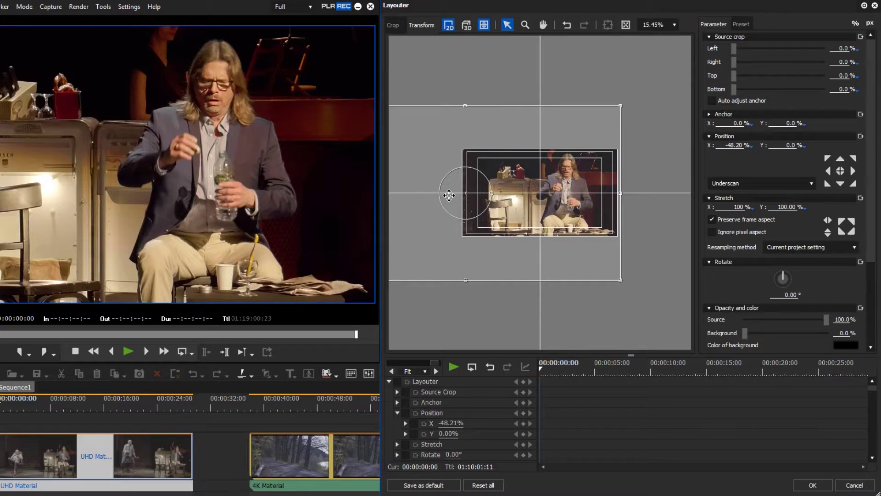
pyautogui.click(483, 484)
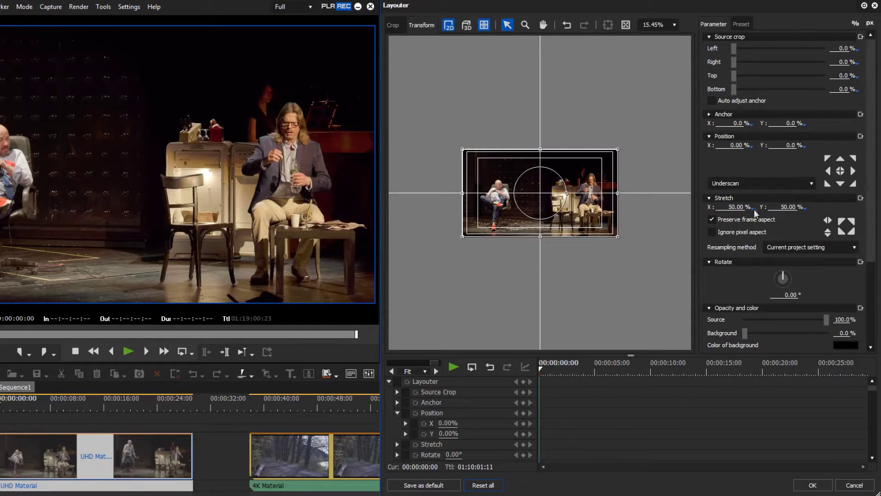
# - Re-enlarge and shift the UHD image left, then reset it to centred 50%
pyautogui.click(729, 210)
pyautogui.write('75')
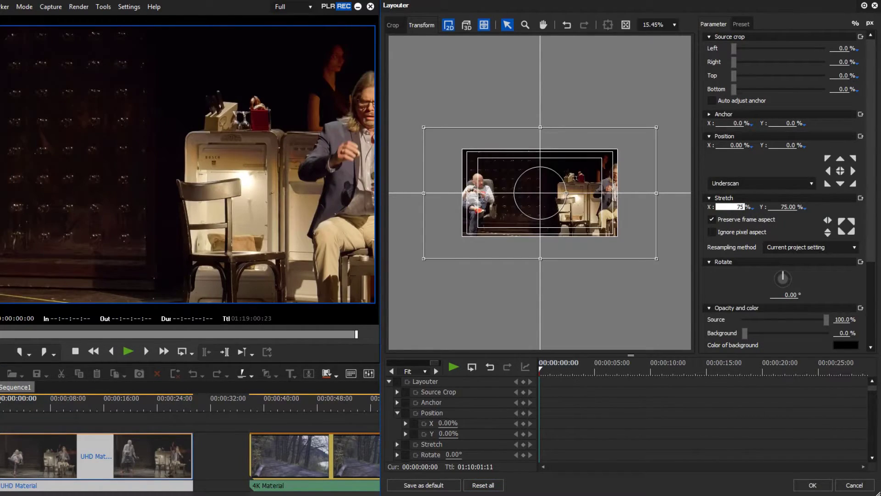
pyautogui.moveTo(605, 200); pyautogui.dragTo(568, 200)
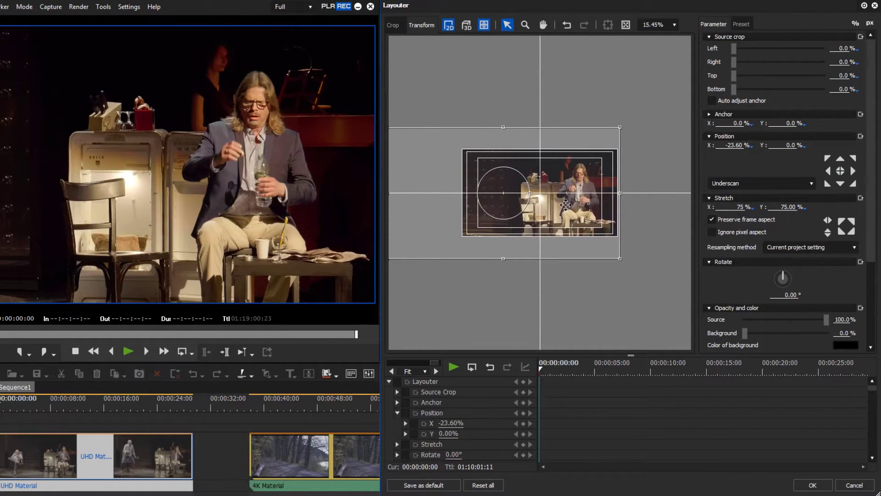
pyautogui.click(484, 486)
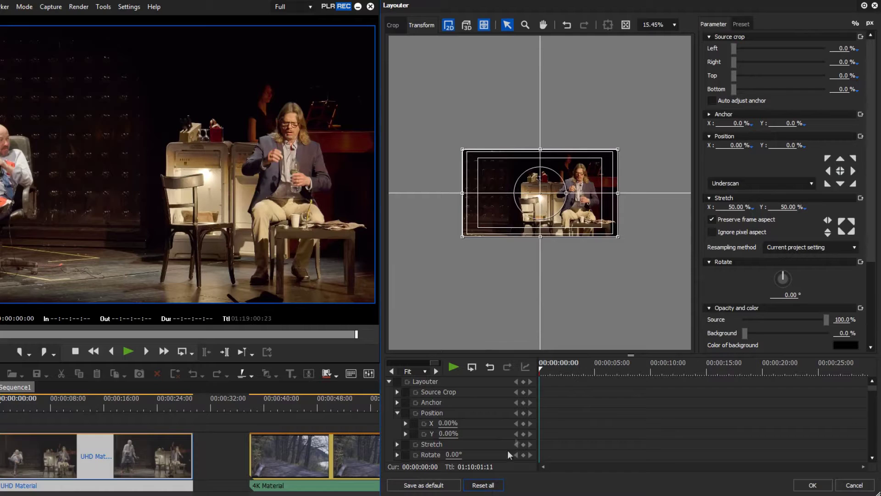
pyautogui.scroll(1, 572, 249)
pyautogui.scroll(3, 572, 248)
pyautogui.scroll(1, 572, 248)
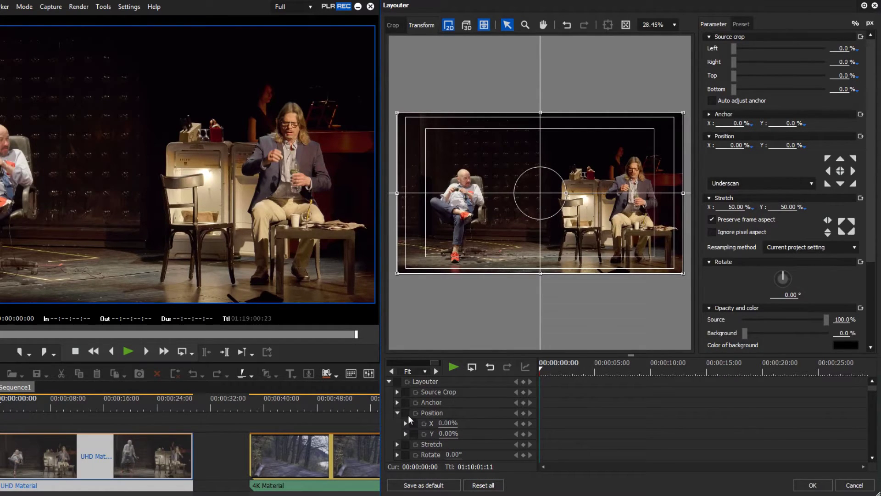
# - Keyframe a 100% close-up on the right-hand man at 00:00:04:21
pyautogui.click(405, 413)
pyautogui.click(592, 370)
pyautogui.click(734, 207)
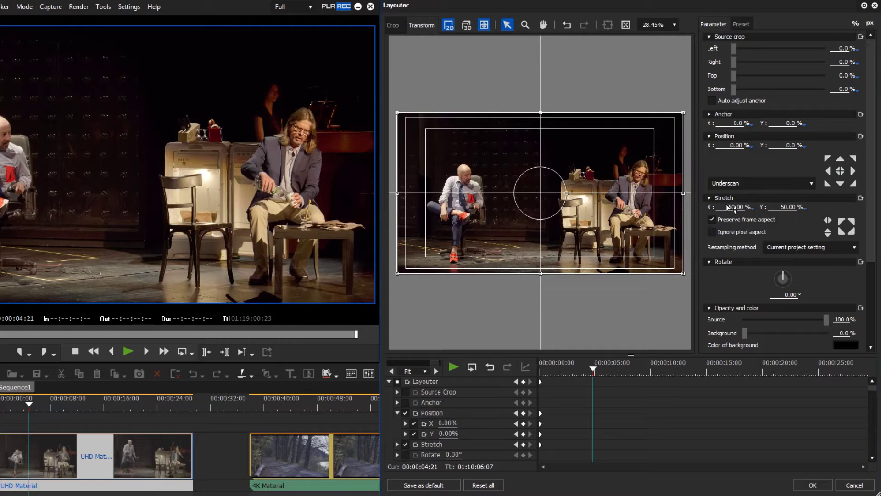
pyautogui.write('100')
pyautogui.press('Return')
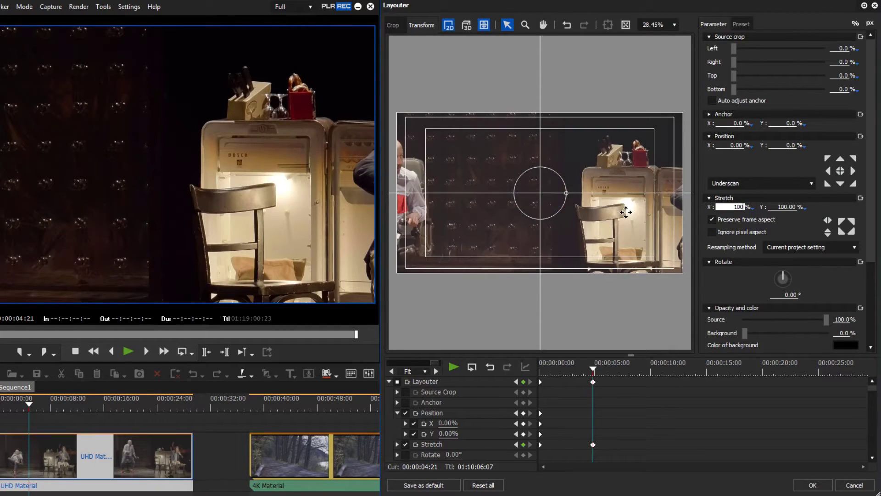
pyautogui.moveTo(625, 213); pyautogui.dragTo(552, 215)
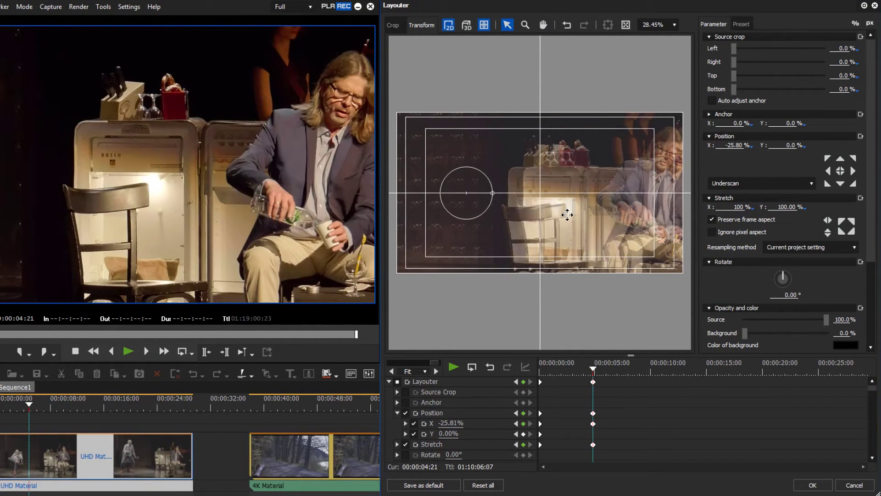
# - Preview the zoom animation and set the resampling method to Lanczos 3
pyautogui.click(517, 381)
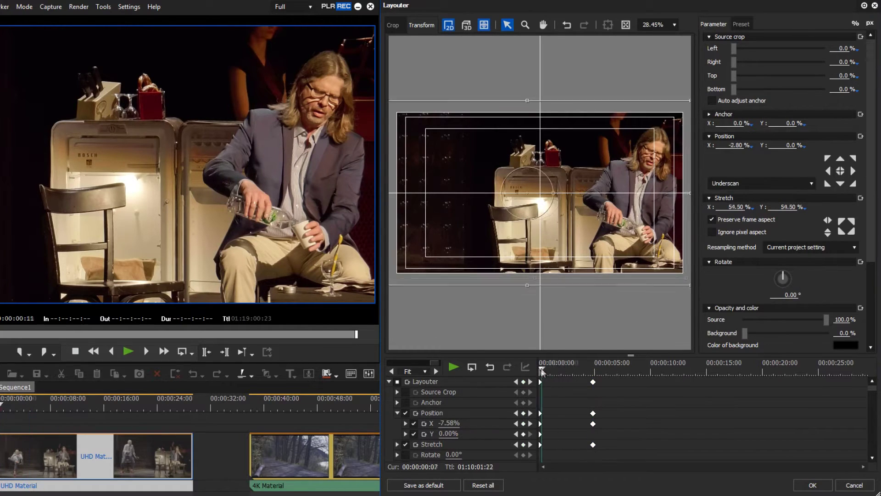
pyautogui.click(454, 369)
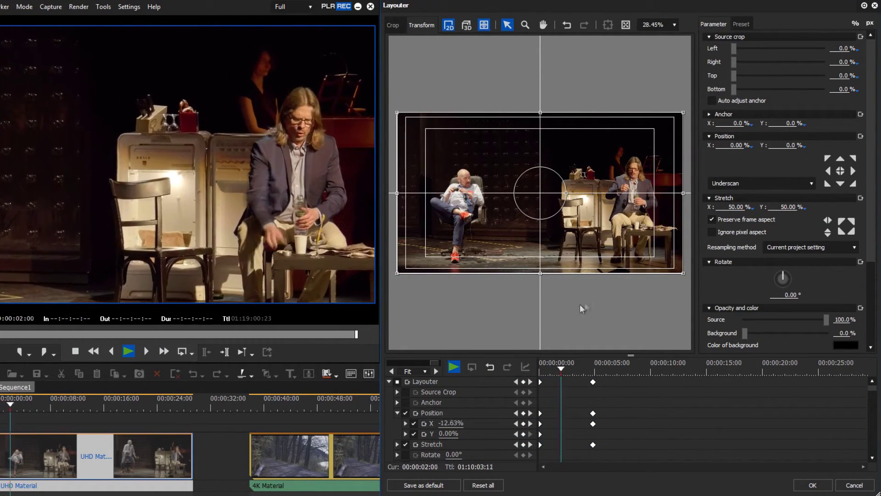
pyautogui.click(811, 247)
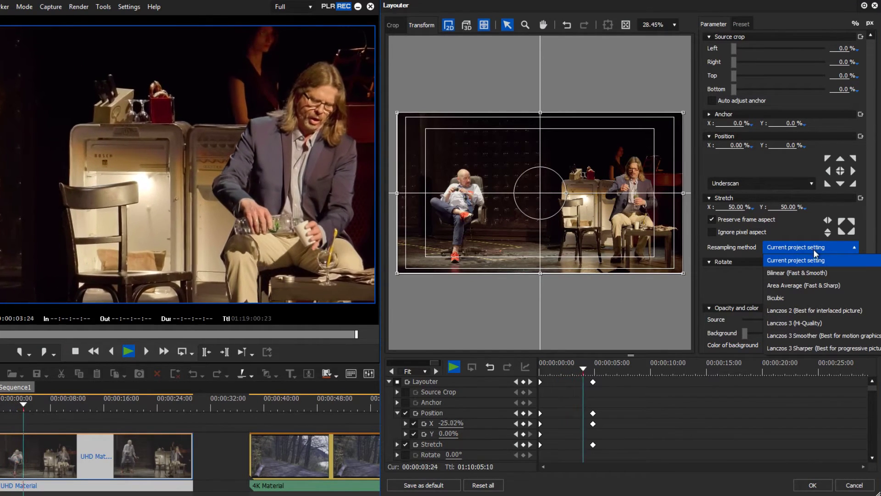
pyautogui.click(812, 323)
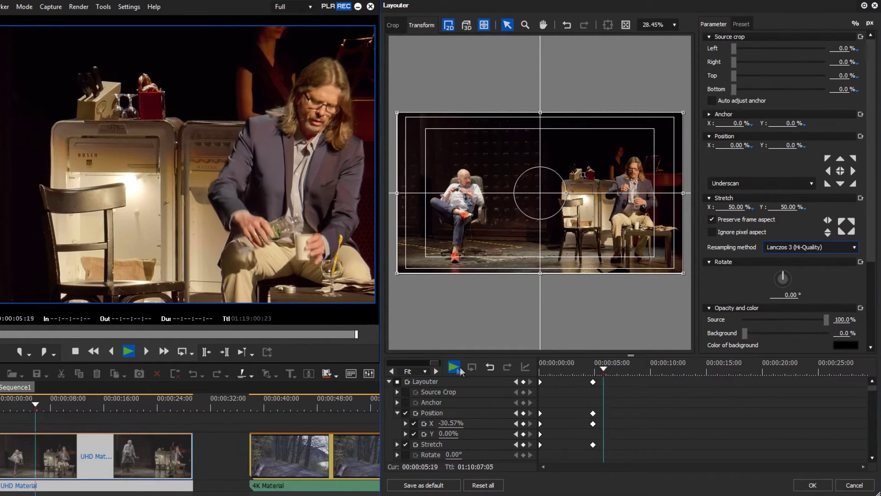
pyautogui.click(473, 368)
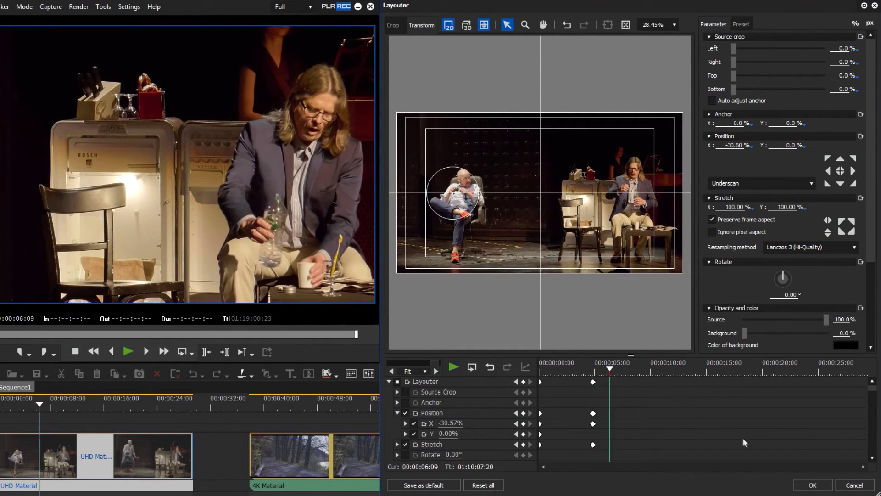
# - Apply the Layouter settings and add the Stabilizer filter to the 4K forest clip
pyautogui.click(815, 485)
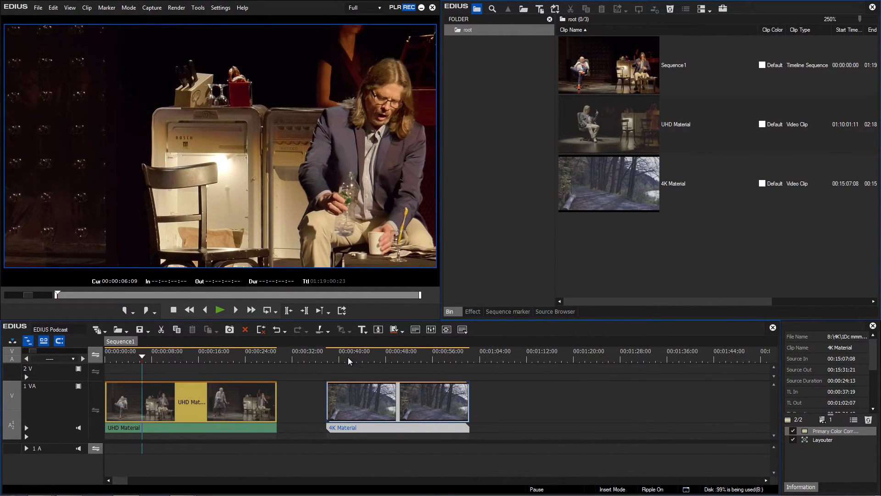
pyautogui.click(347, 357)
pyautogui.click(475, 313)
pyautogui.moveTo(594, 234); pyautogui.dragTo(815, 451)
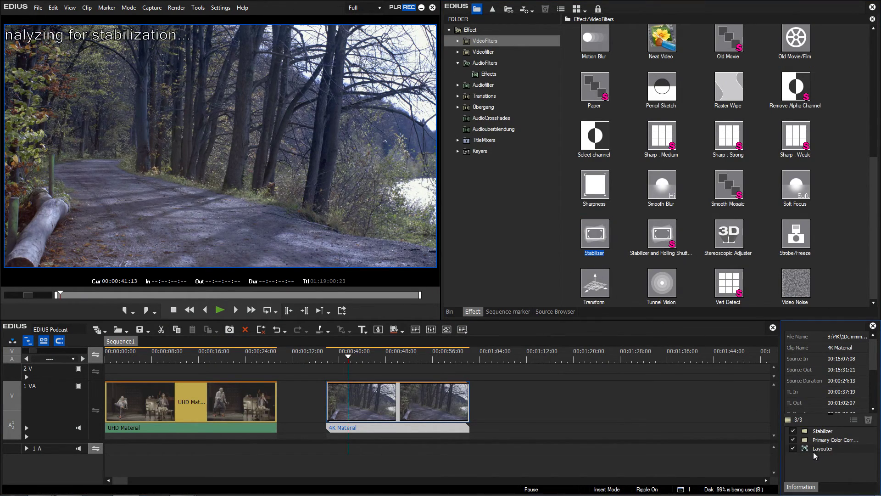
# - Change the Stabilizer's Maximum Scale from 150 to 100 and confirm
pyautogui.doubleClick(819, 431)
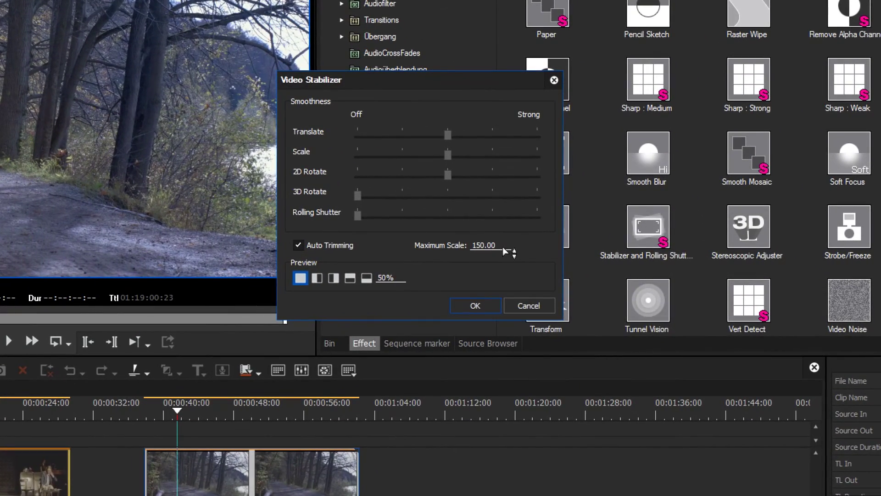
pyautogui.moveTo(505, 251); pyautogui.dragTo(470, 246)
pyautogui.write('100')
pyautogui.click(474, 304)
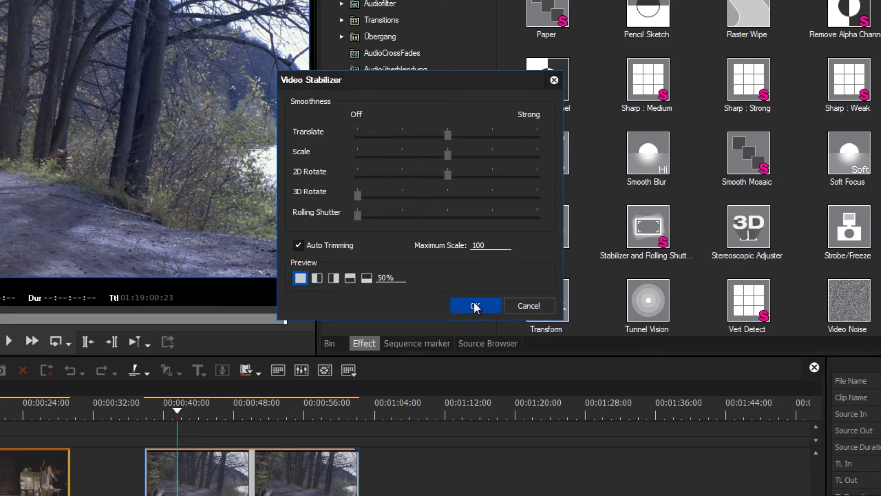